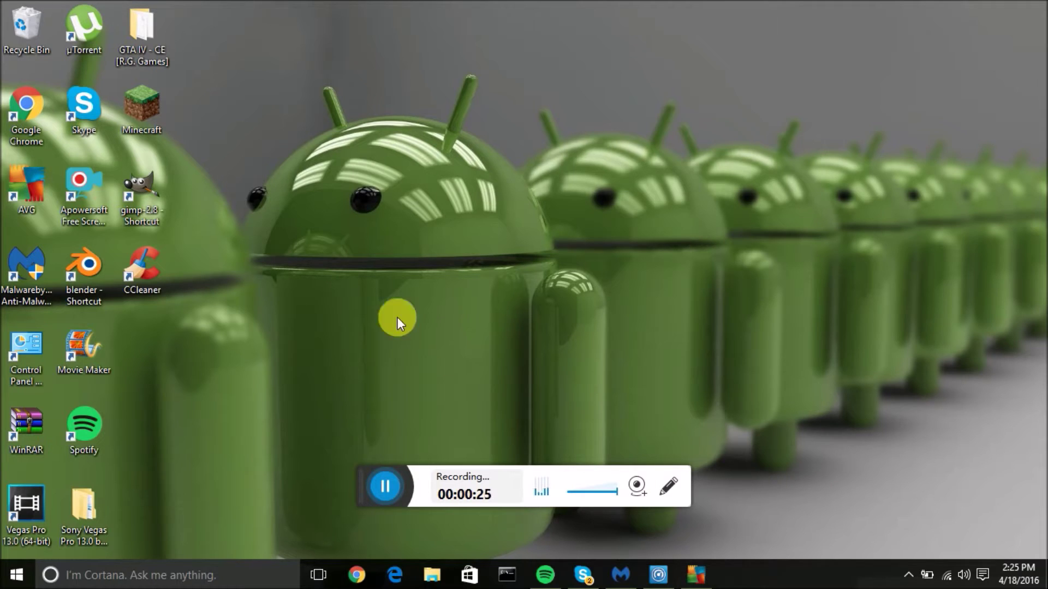
Step: Open Google Chrome and dismiss the default-browser prompt
click(367, 575)
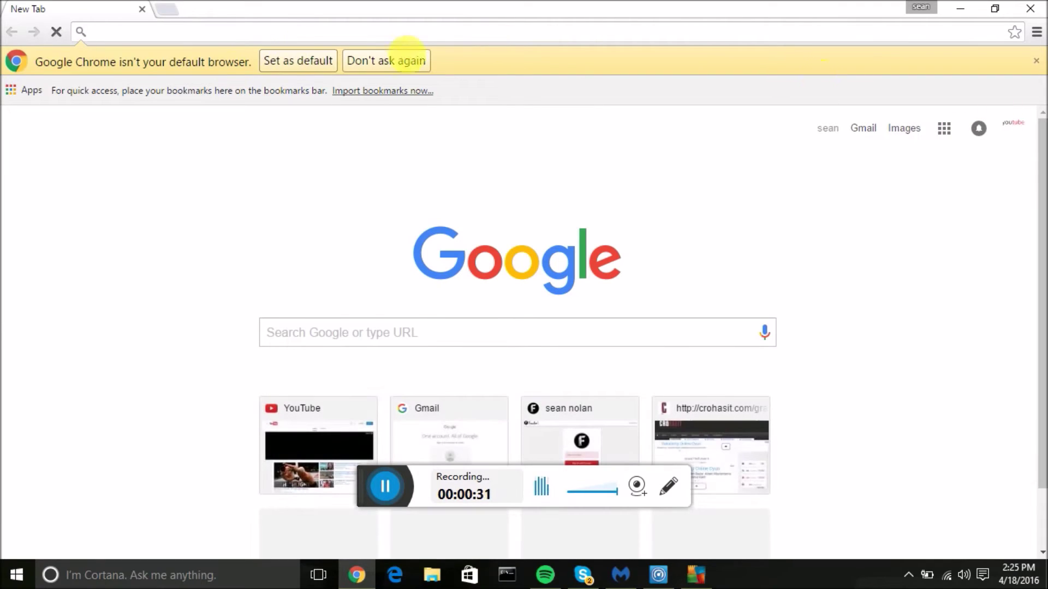
click(312, 59)
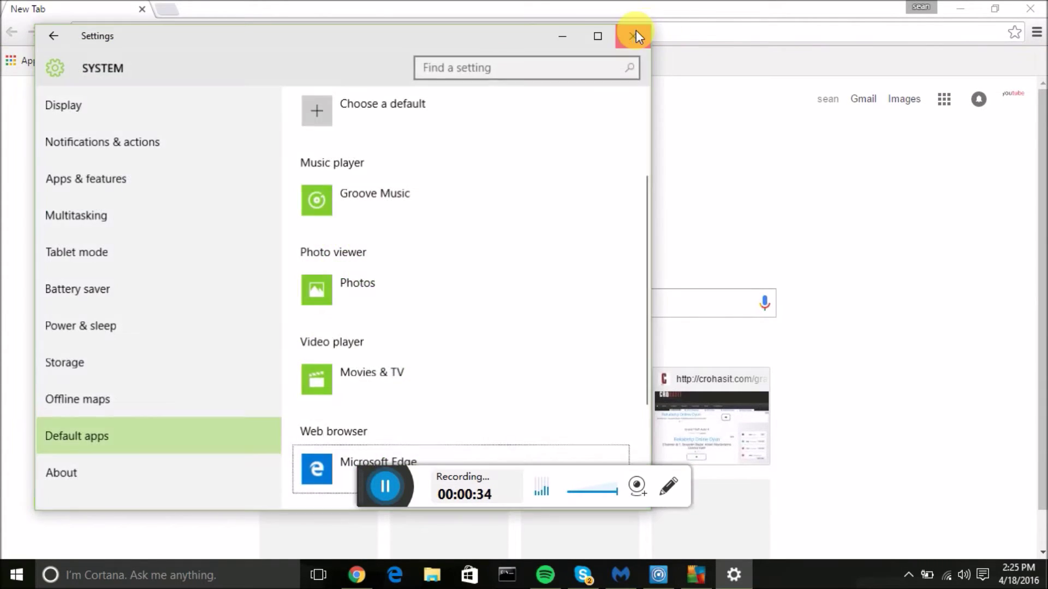
click(635, 35)
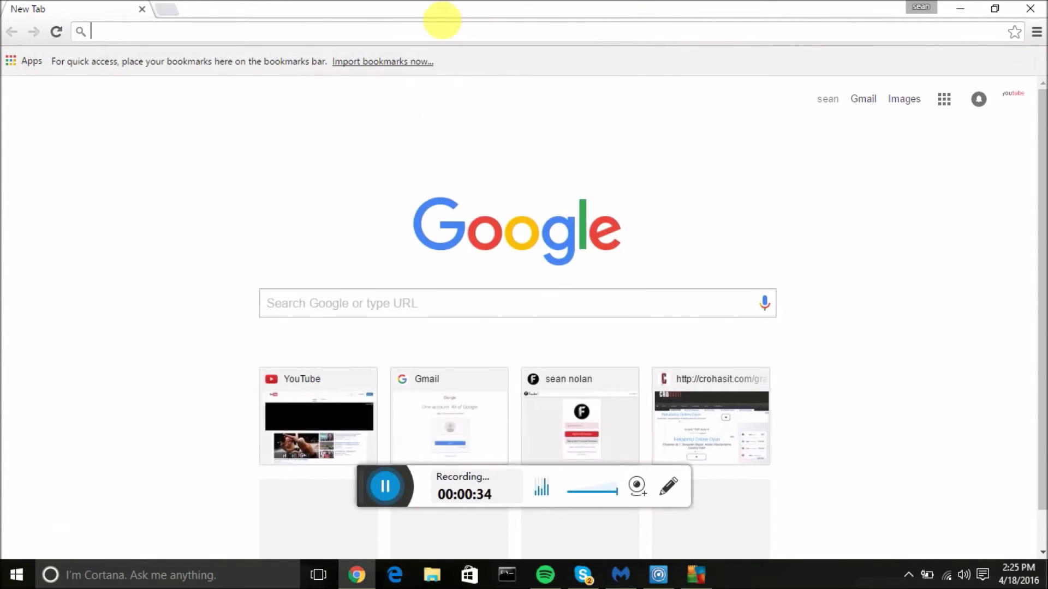
Step: Load the copied crohasit Grand Theft Auto 4 link and follow its DOWNLOAD link to MEGA
right_click(435, 30)
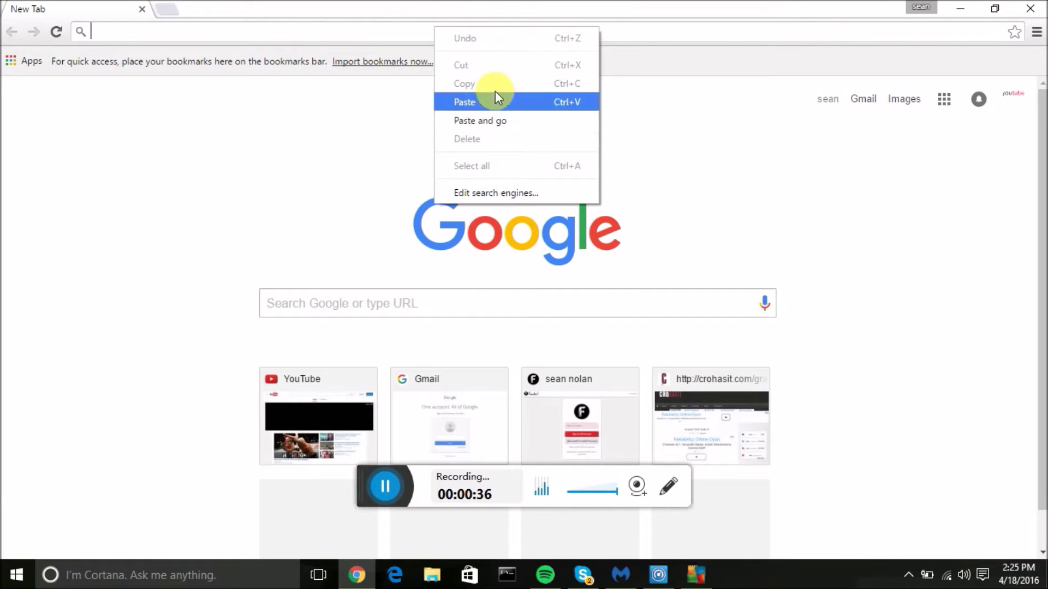
click(495, 117)
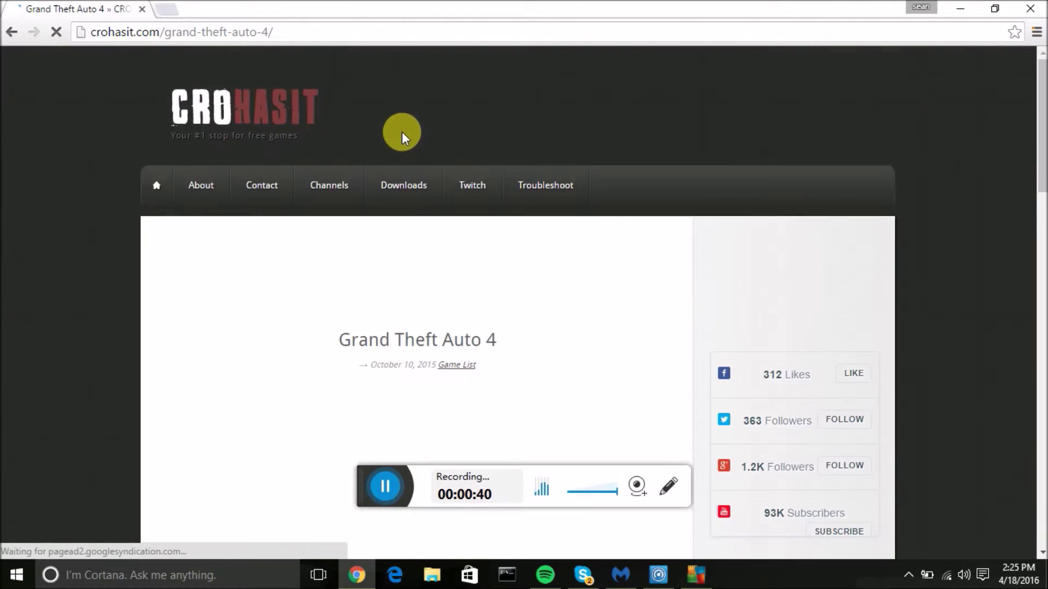
scroll(401, 131, down, 8)
scroll(400, 121, down, 5)
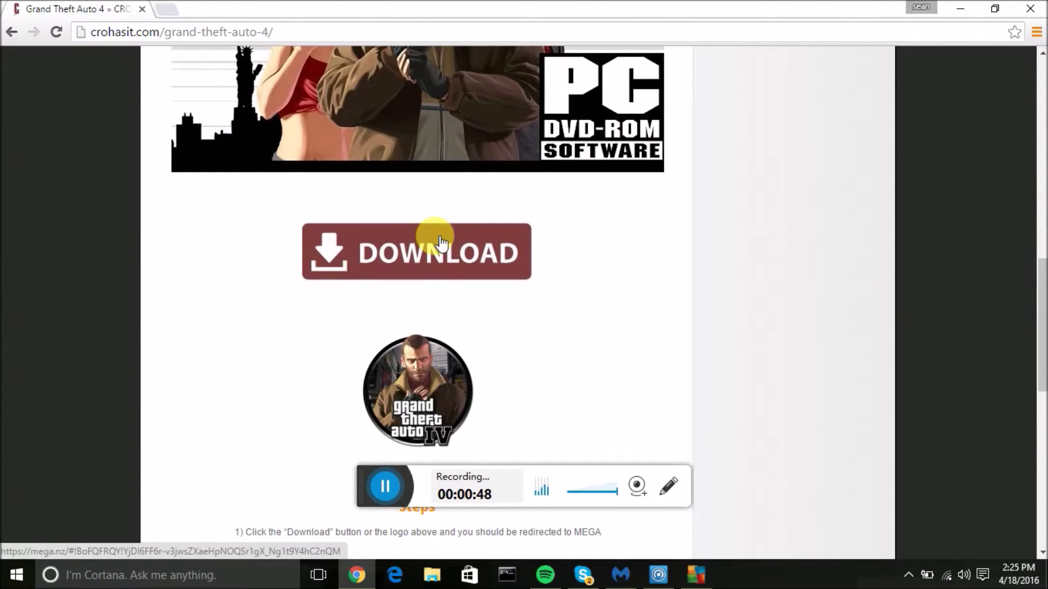
scroll(424, 215, up, 1)
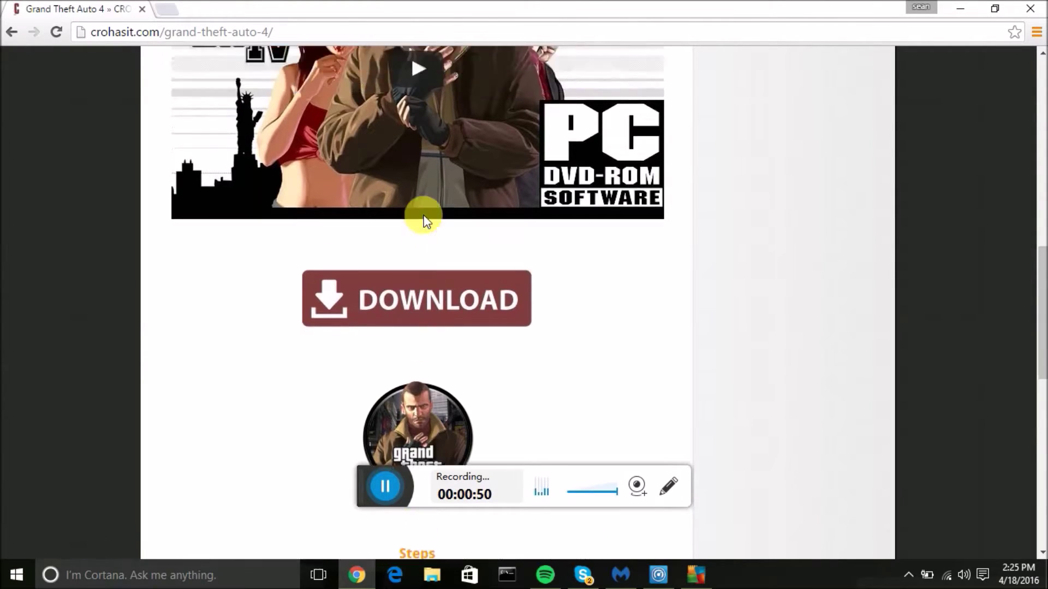
scroll(420, 218, down, 1)
click(426, 270)
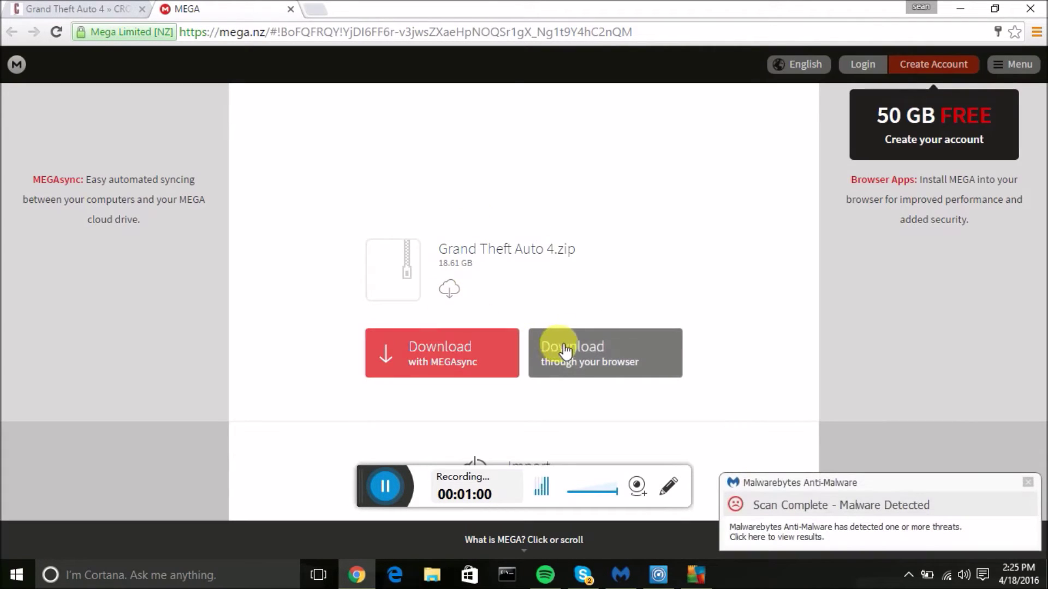
Step: Download Grand Theft Auto 4.zip through the browser, allowing storage, then close MEGA and minimise Chrome
click(598, 345)
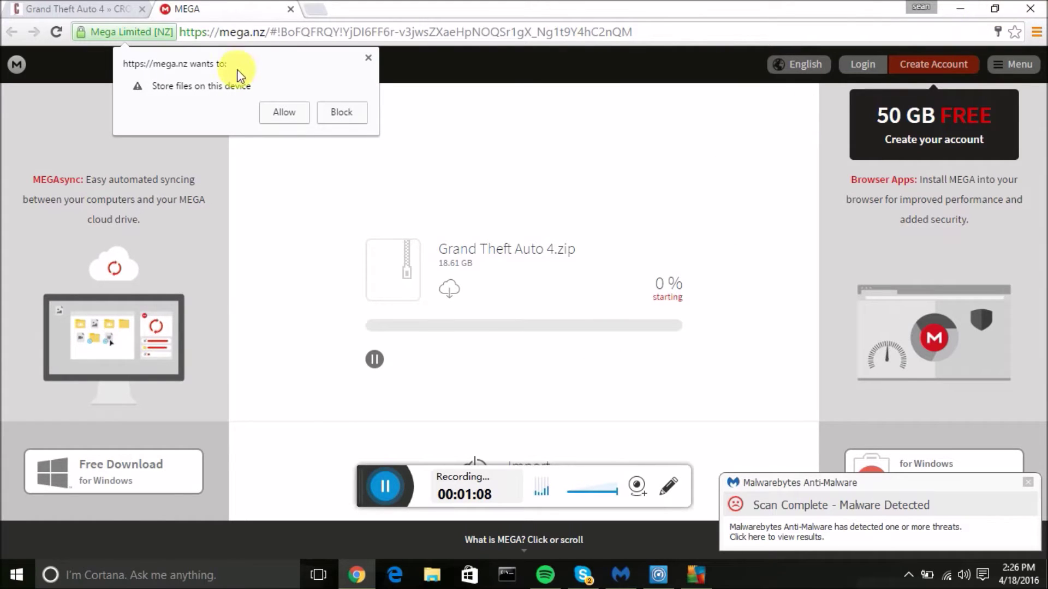
click(305, 113)
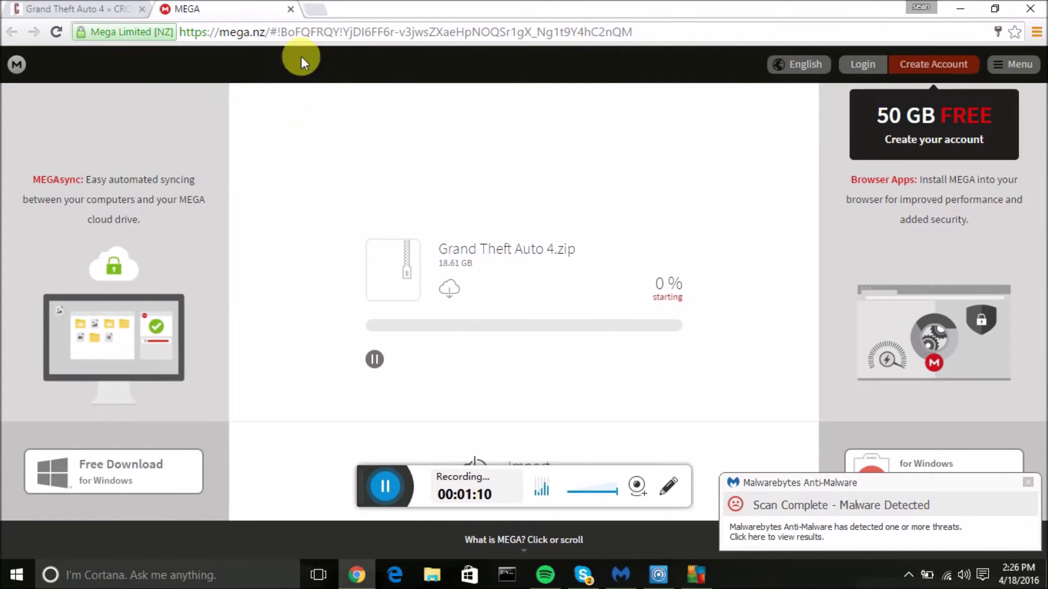
click(290, 9)
click(503, 143)
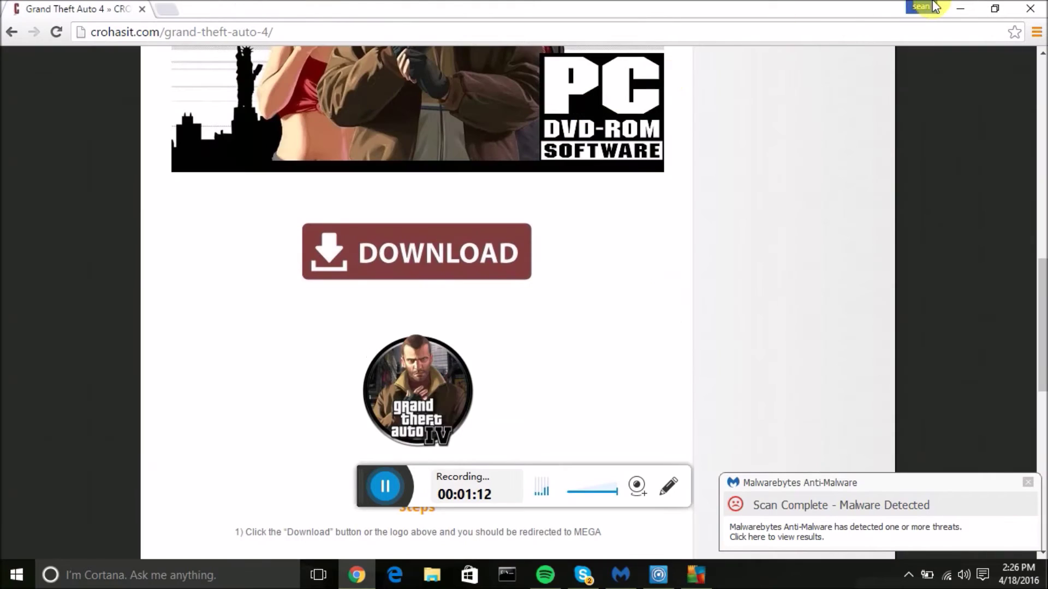
click(960, 9)
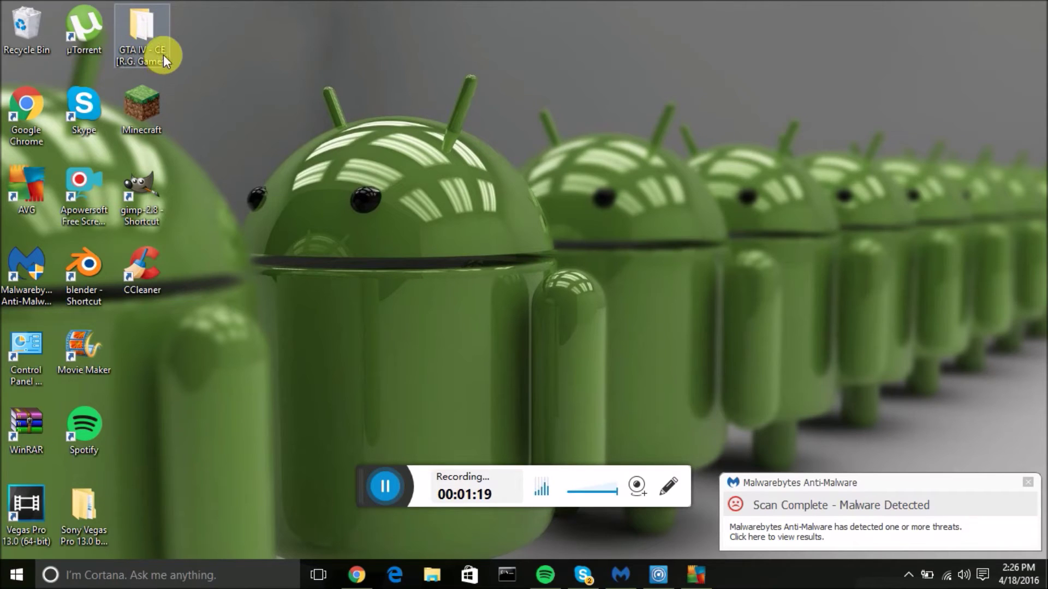
Step: Run Setup from GTA IV - CE [R.G. Games]\01.Grand Theft Auto IV as administrator
double_click(158, 50)
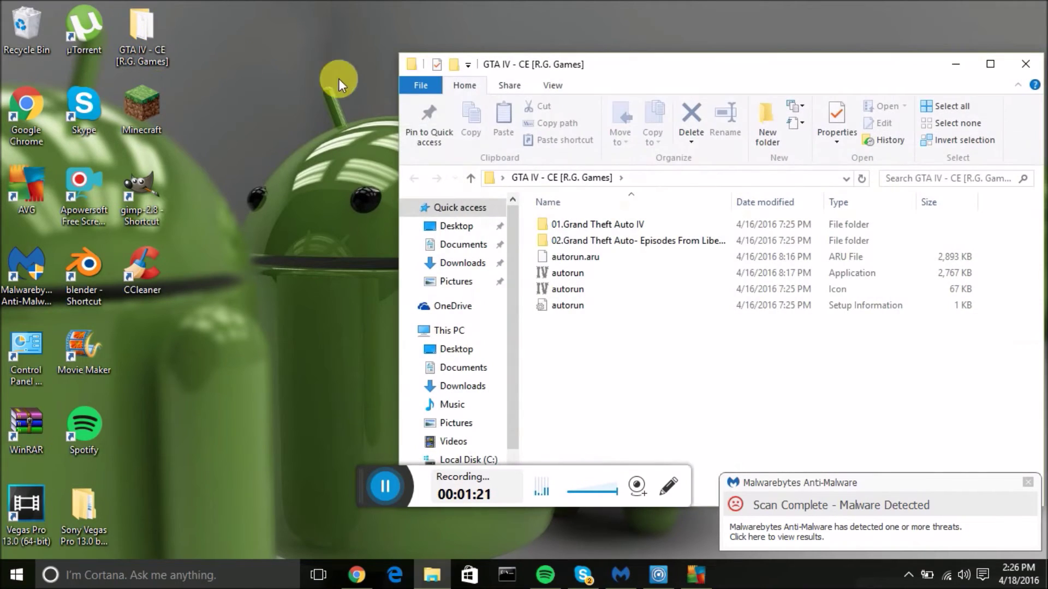
double_click(619, 228)
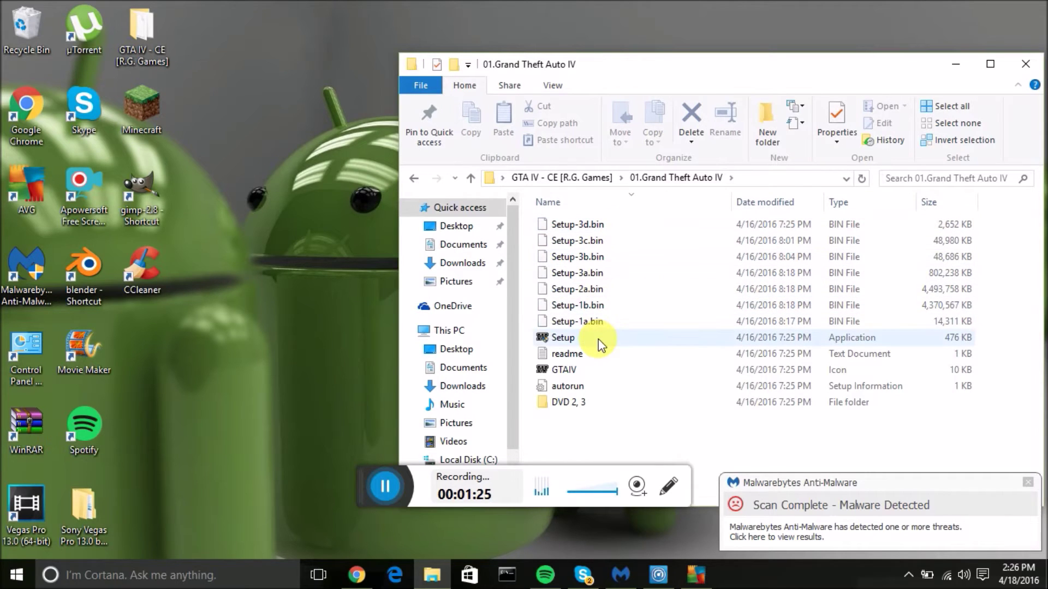
right_click(598, 338)
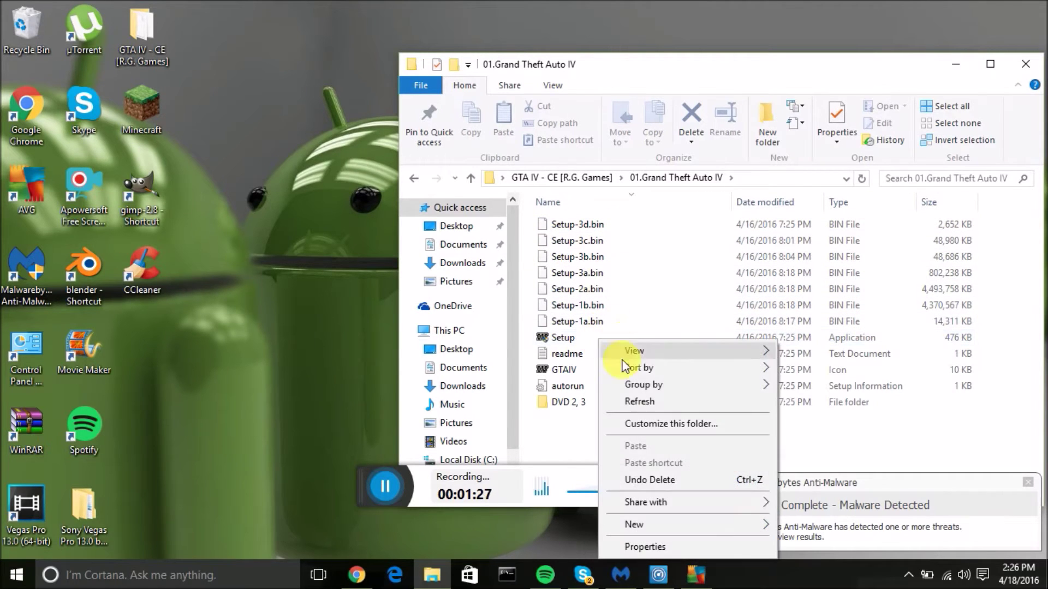
click(578, 338)
right_click(594, 332)
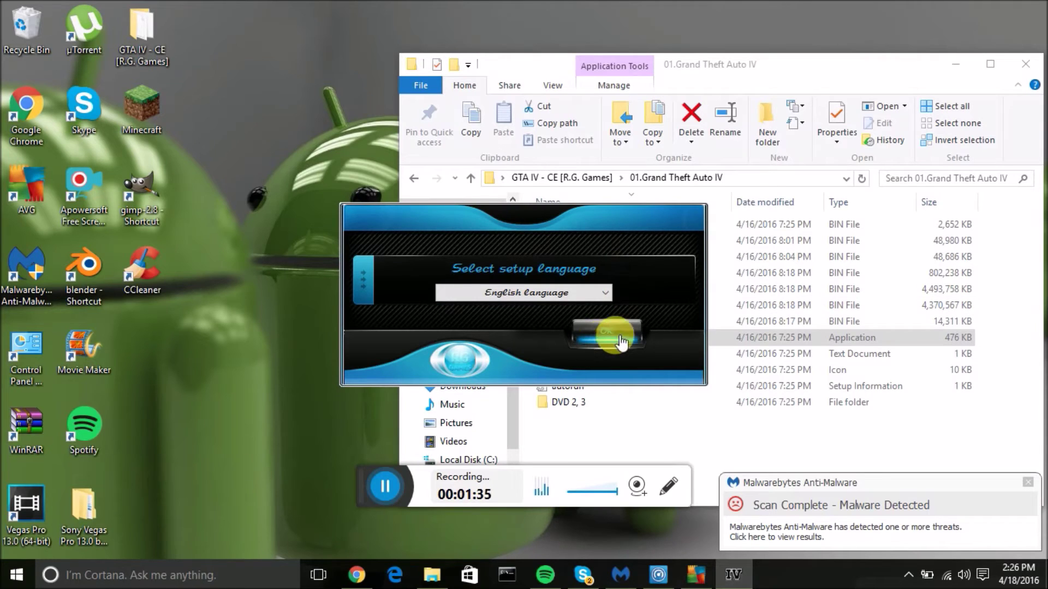
Step: Confirm English as the setup language and move the Explorer window out of the way
click(622, 341)
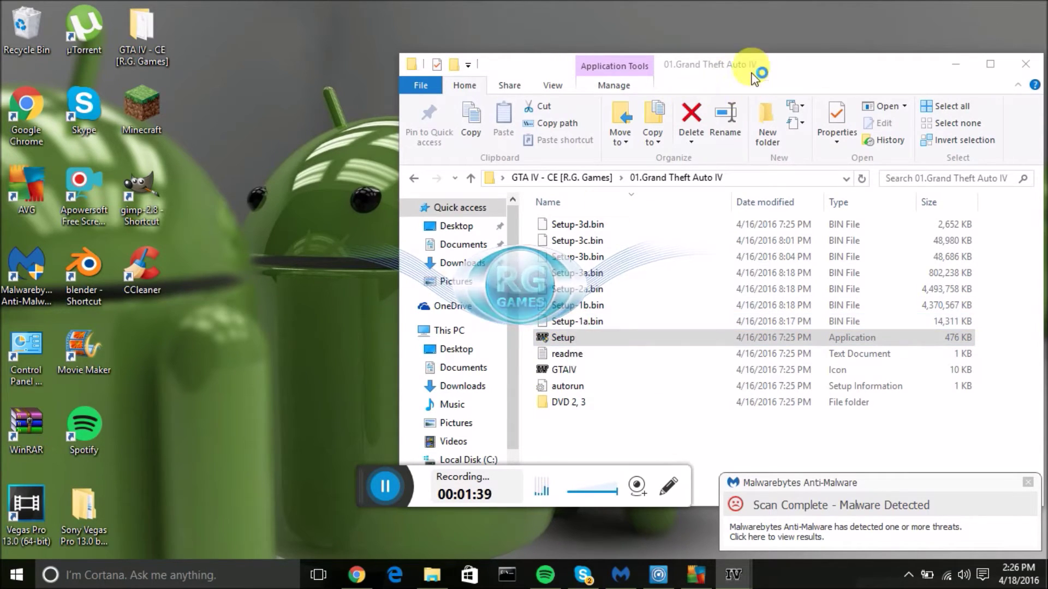
drag(721, 64, 709, 75)
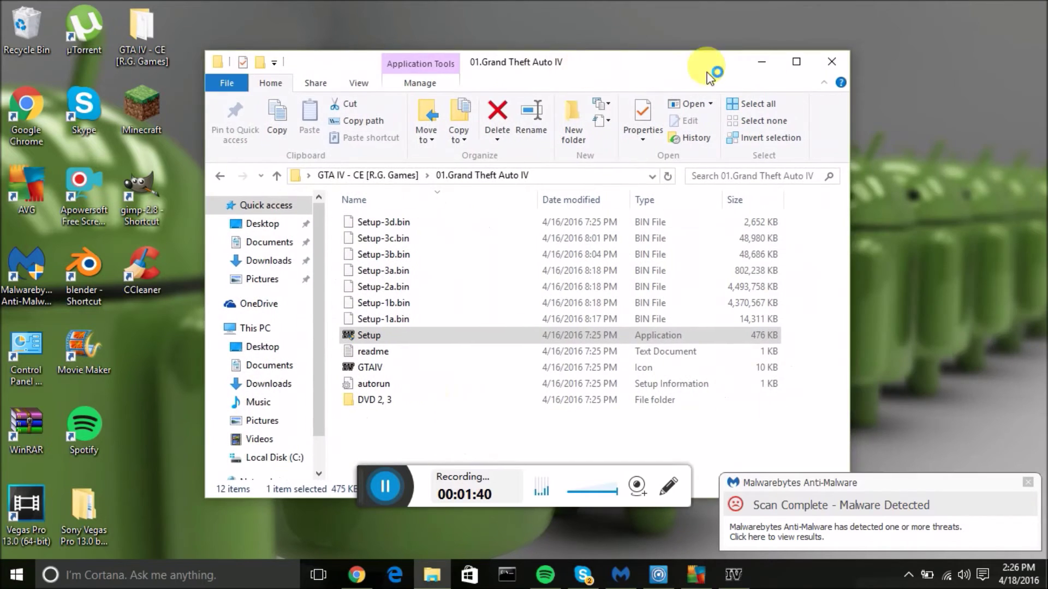
click(759, 58)
Step: Install Grand Theft Auto IV into the default folders with the English interface language
click(601, 422)
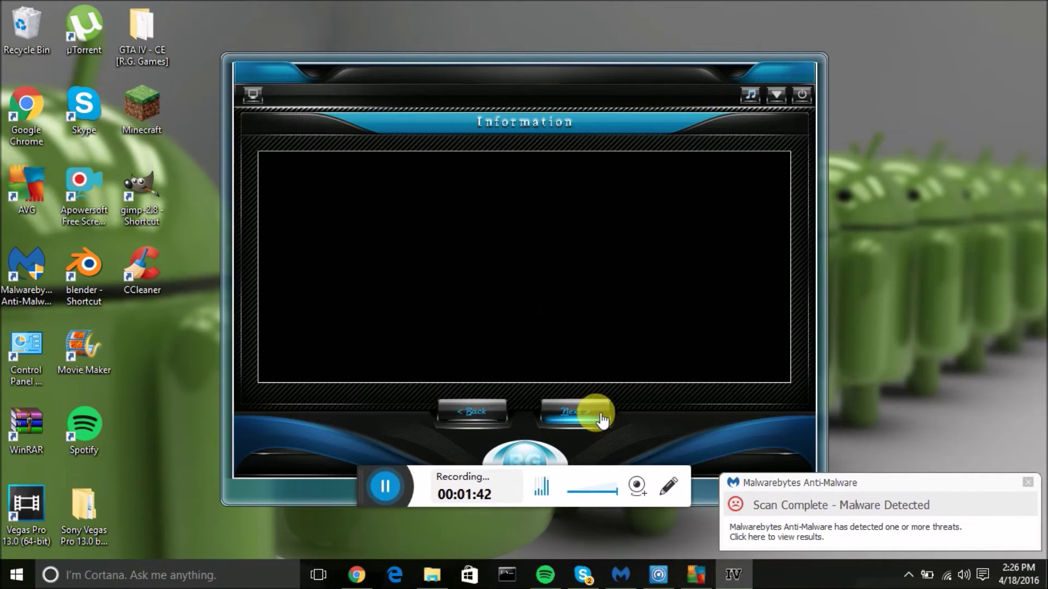
click(581, 416)
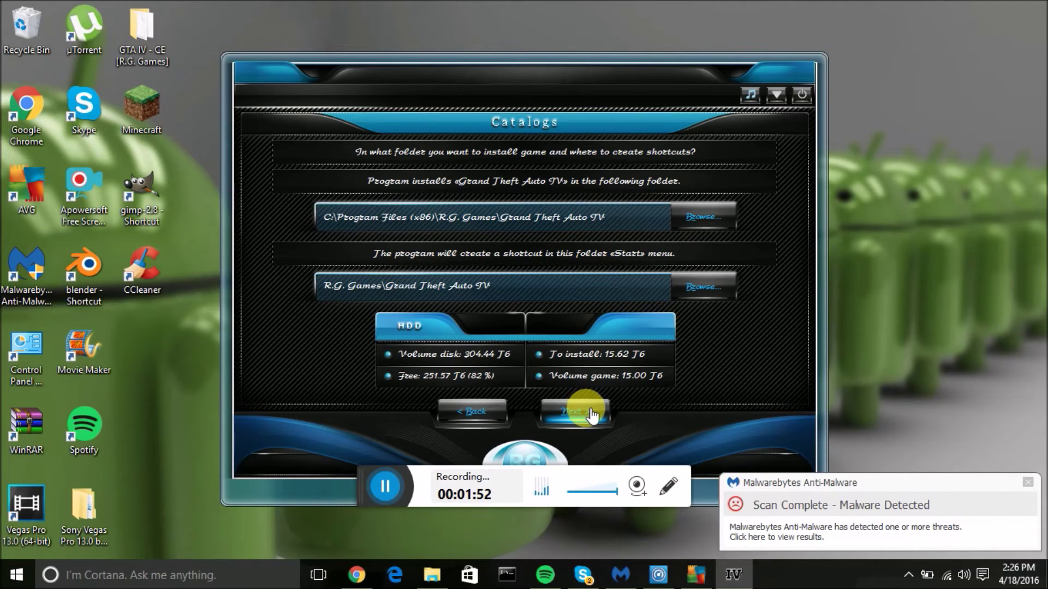
click(592, 416)
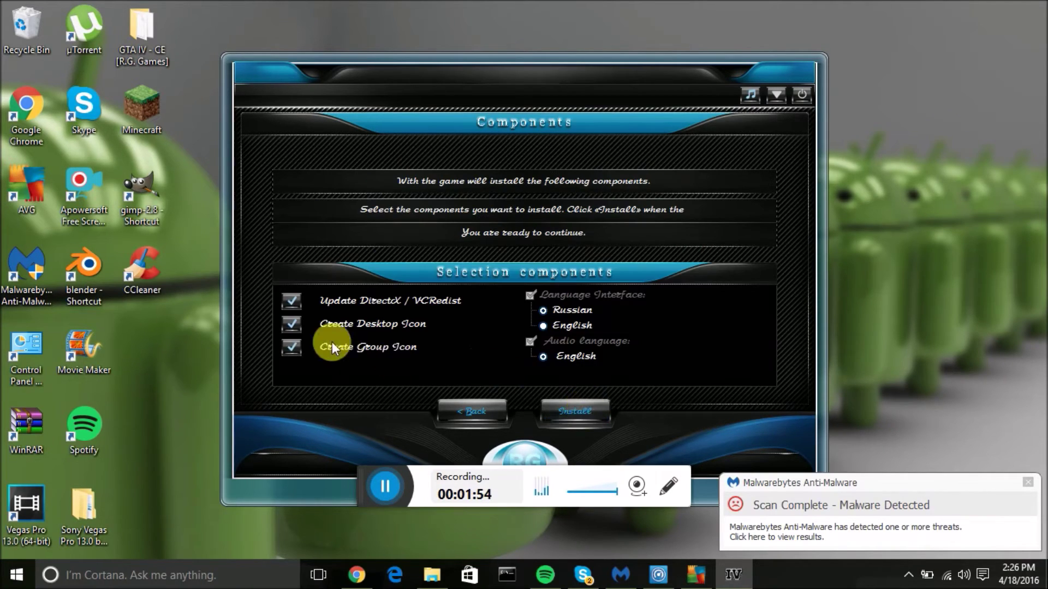
click(543, 326)
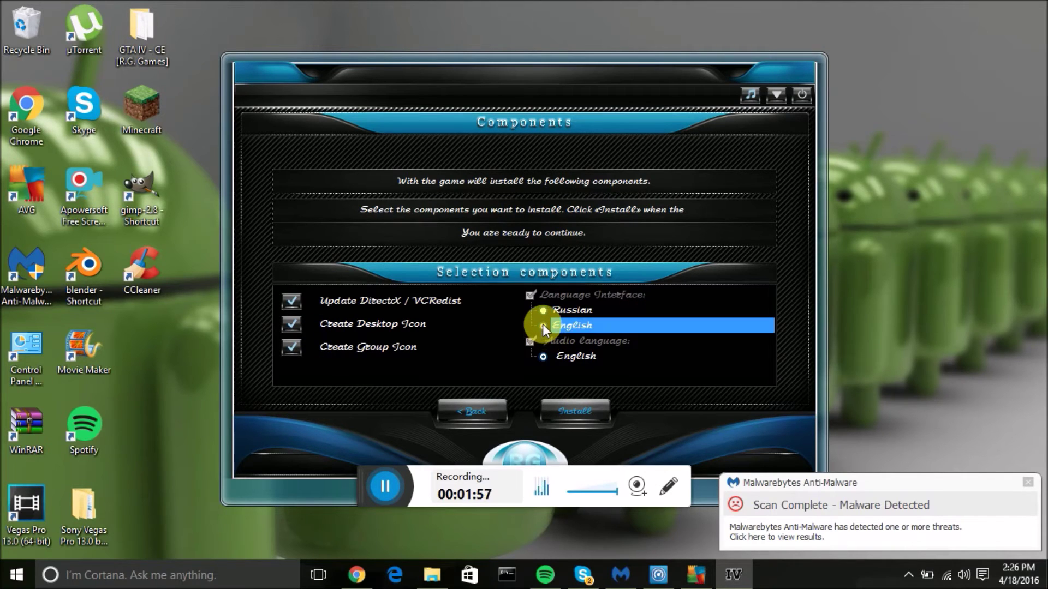
click(582, 422)
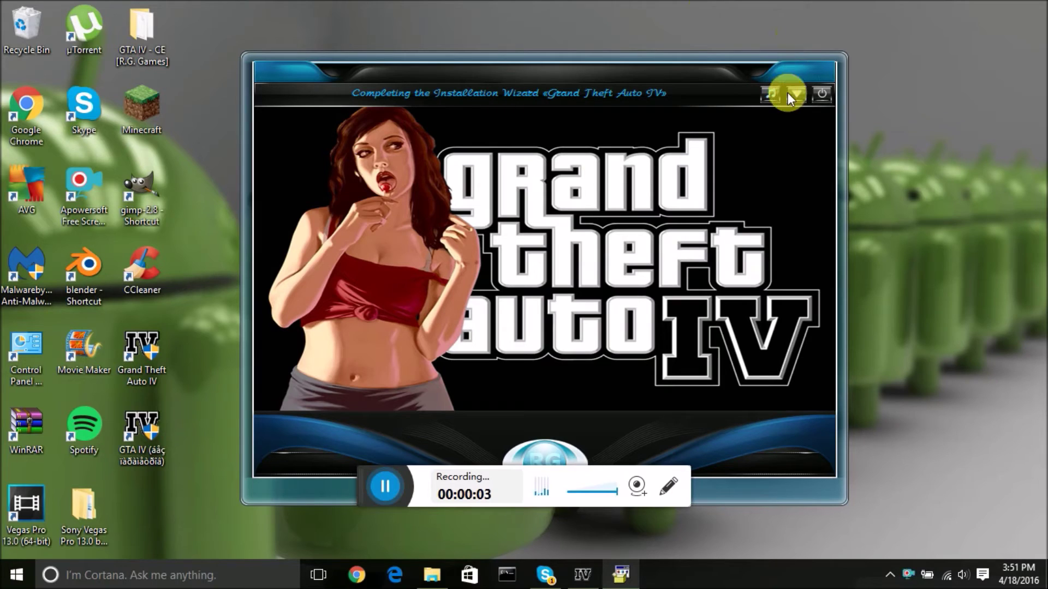
Step: Accept the Visual C++ 2005 license, then cancel its runtime setup
click(620, 573)
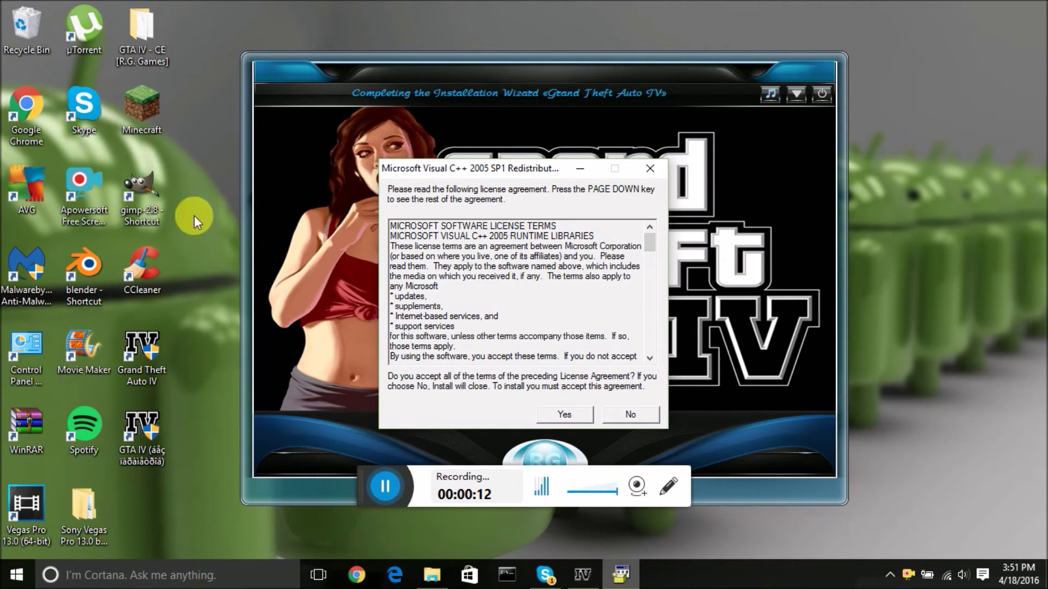
click(572, 412)
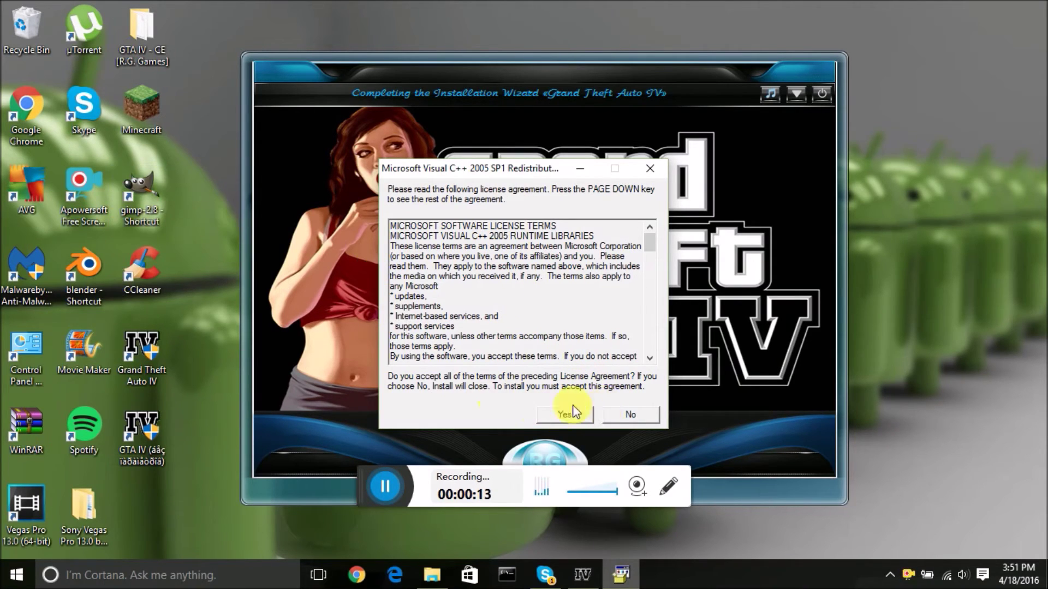
click(548, 417)
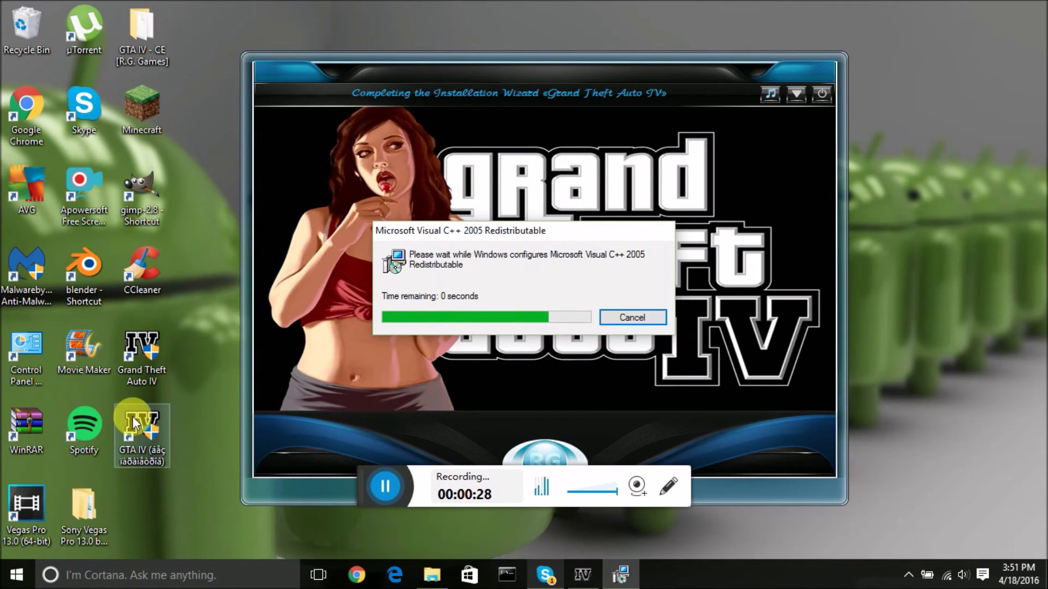
click(631, 317)
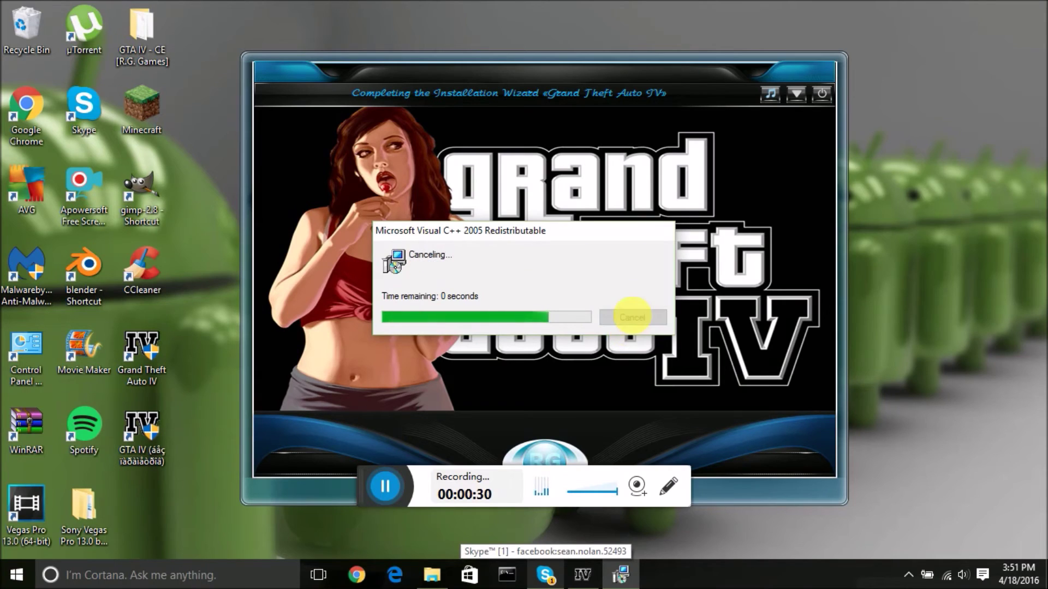
Step: Delete the duplicate GTA IV desktop icon with the garbled name
click(781, 90)
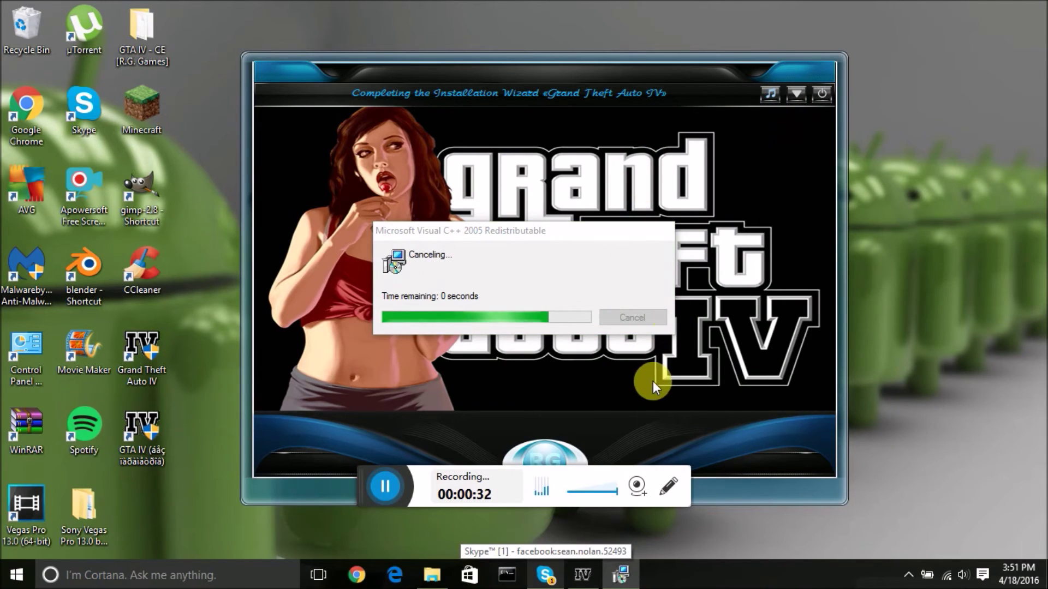
right_click(138, 421)
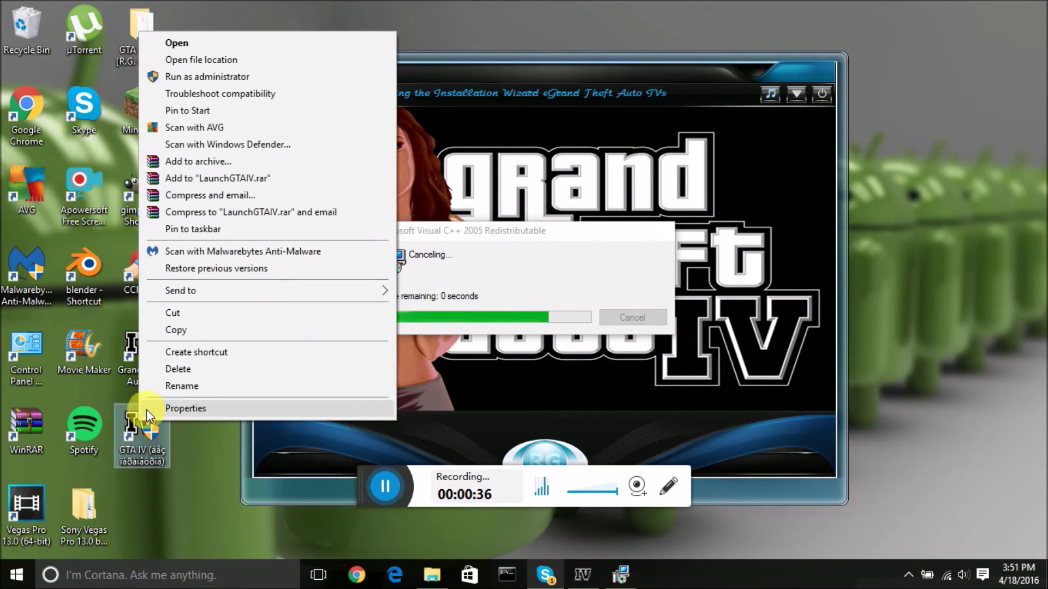
click(188, 369)
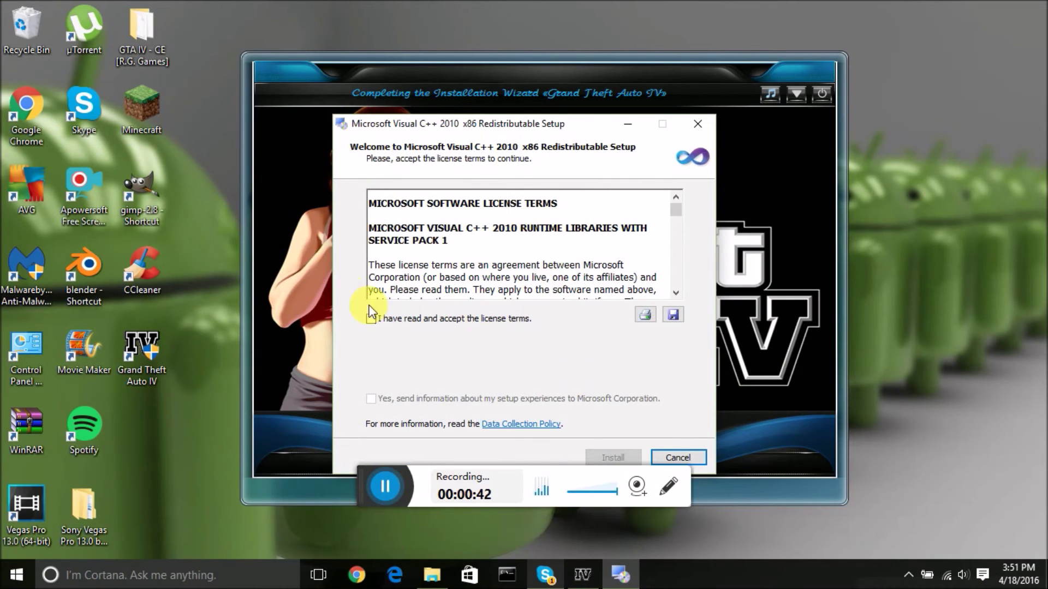
Step: Accept the license terms and install the Visual C++ 2010 x86 redistributable
click(371, 319)
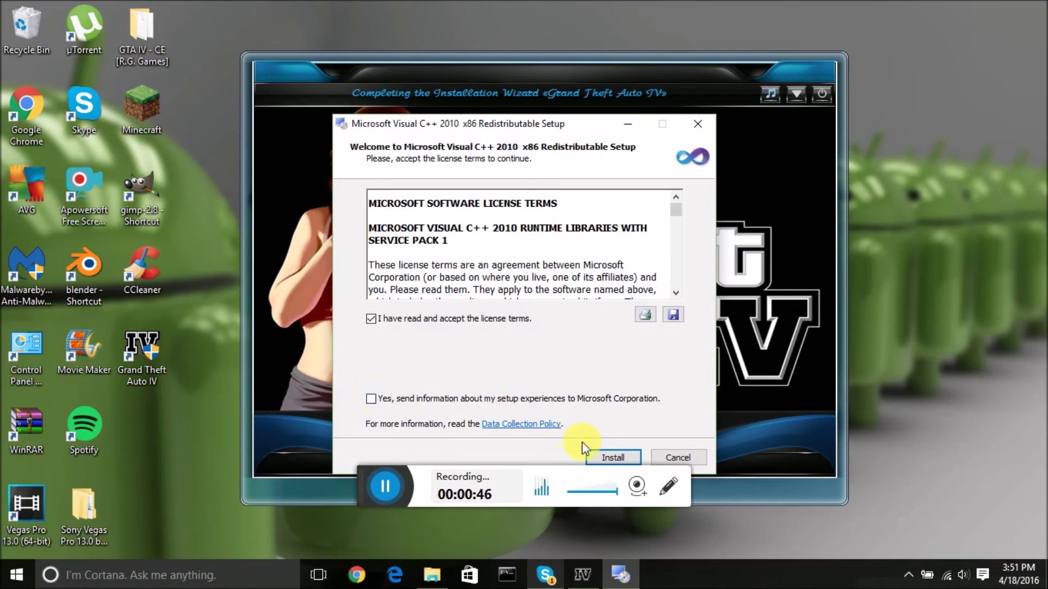
click(600, 459)
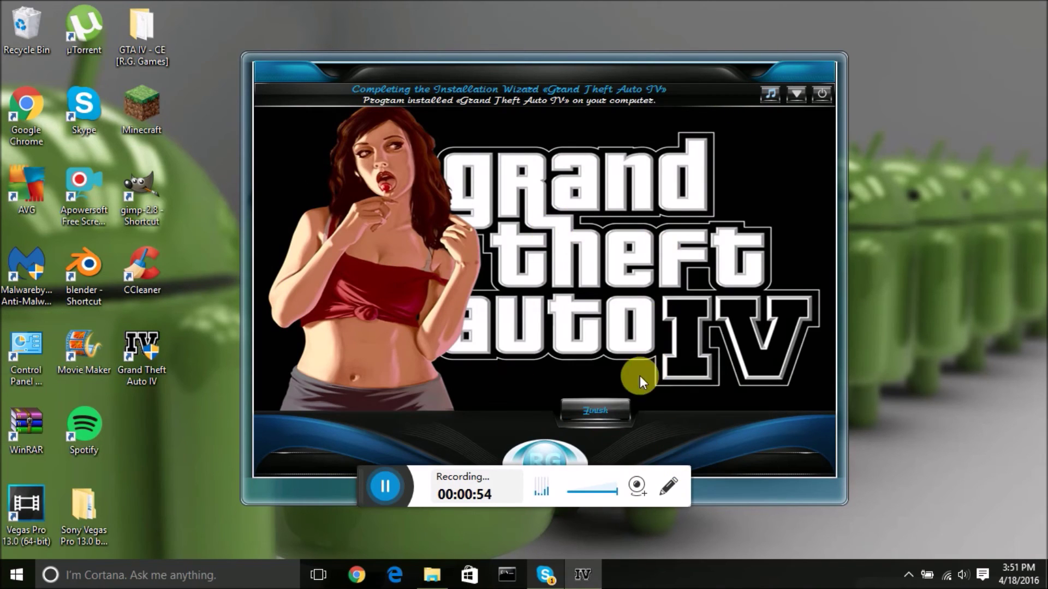
Step: Finish the R.G. Games installer and launch Grand Theft Auto IV from its desktop shortcut
click(606, 405)
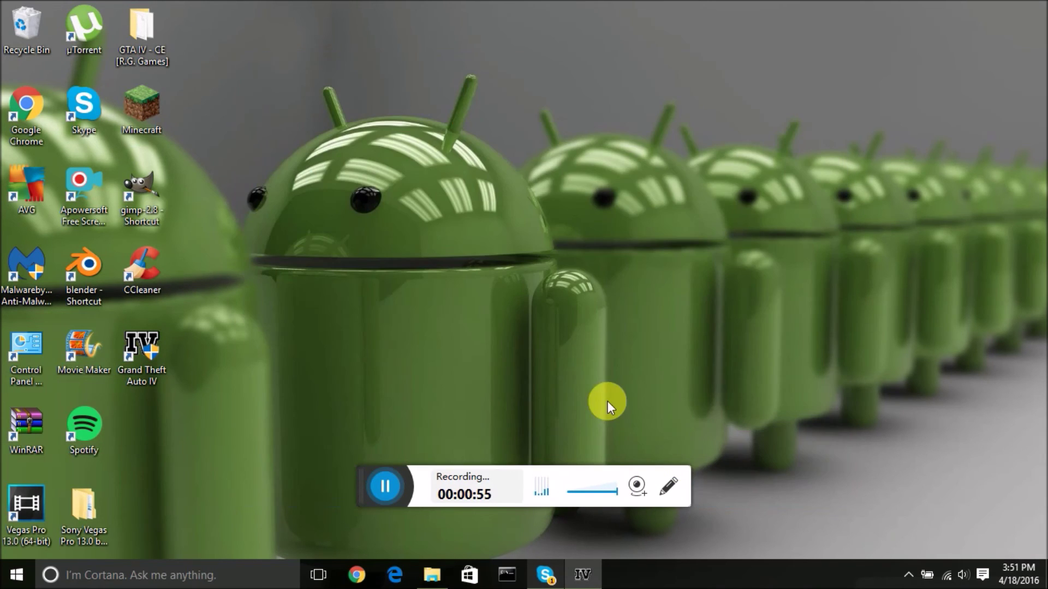
double_click(157, 334)
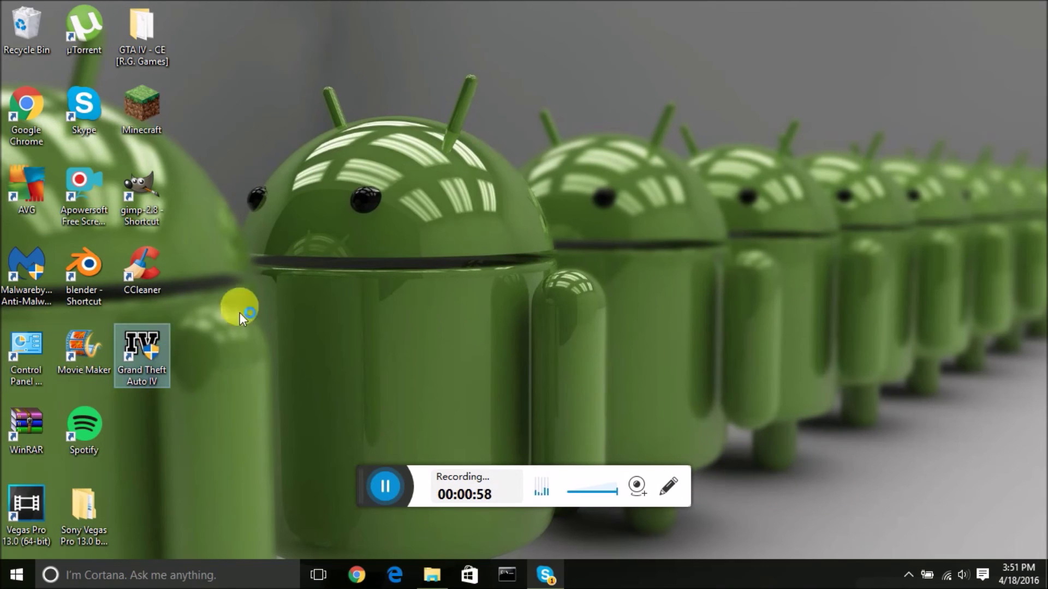